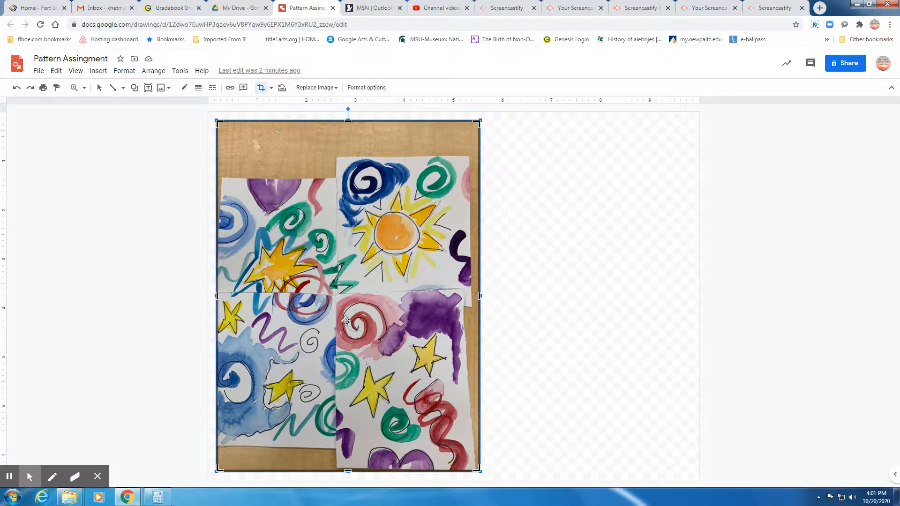
Correct the misspelled drawing title to "Pattern Assignment"
click(85, 59)
click(89, 59)
key(BackSpace)
key(BackSpace)
text(gn)
key(Return)
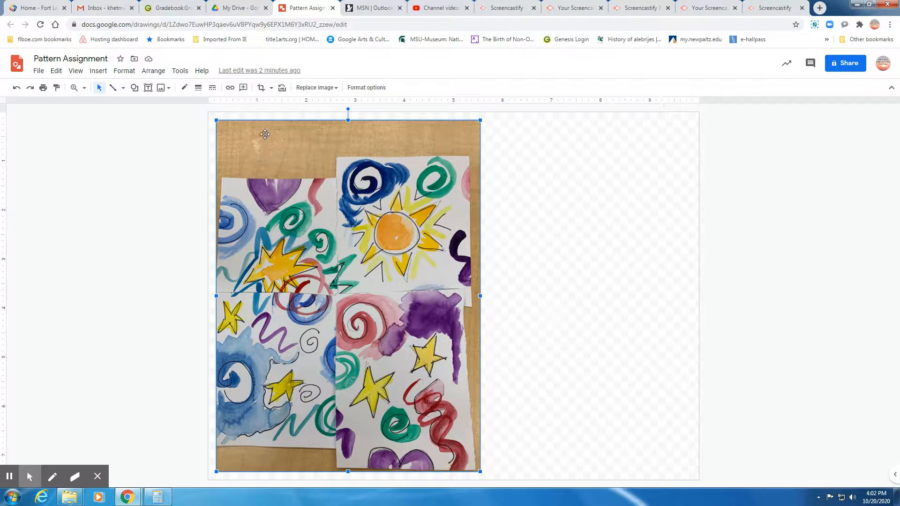
Crop the wooden table strip off the artwork photo's upper edge and move the photo up near the canvas's upper edge
click(261, 90)
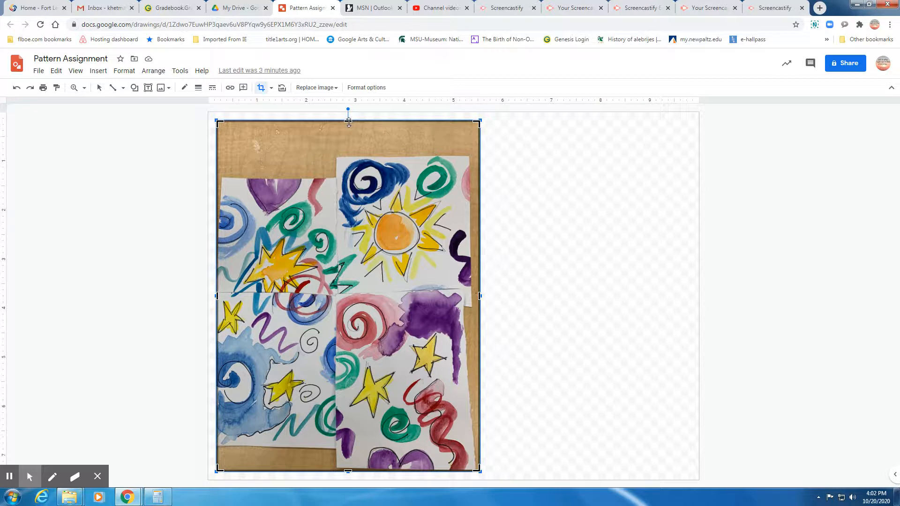
drag(348, 121, 348, 184)
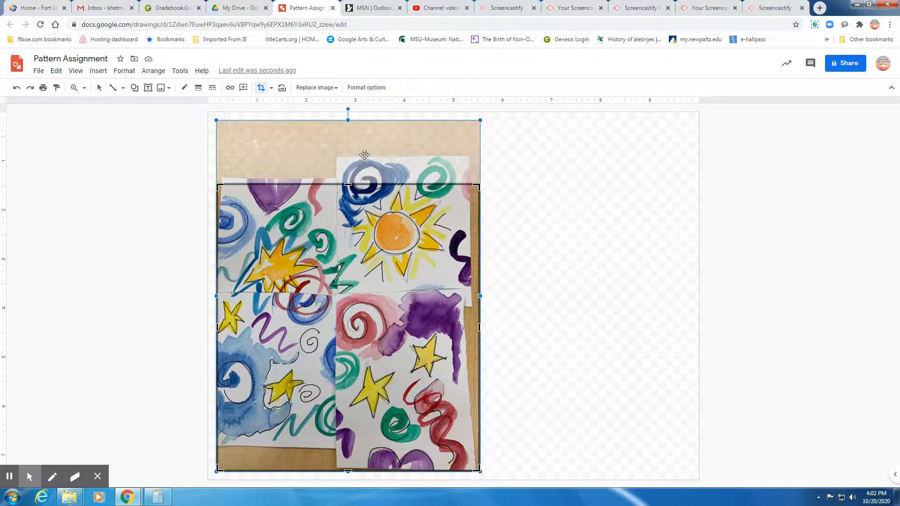
click(317, 90)
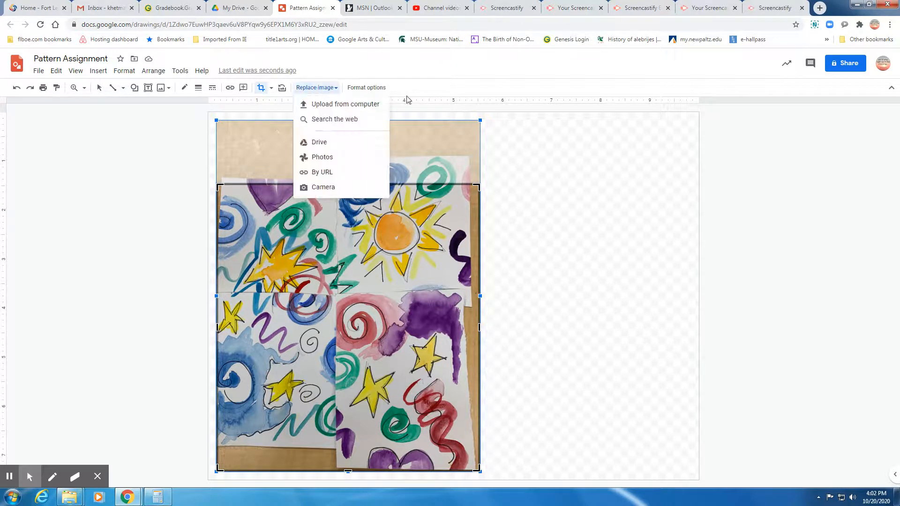
click(444, 94)
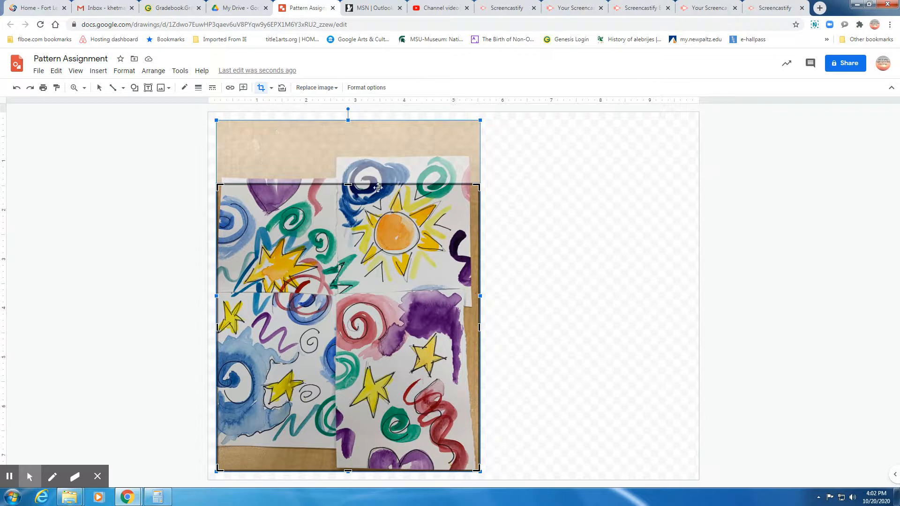
key(Return)
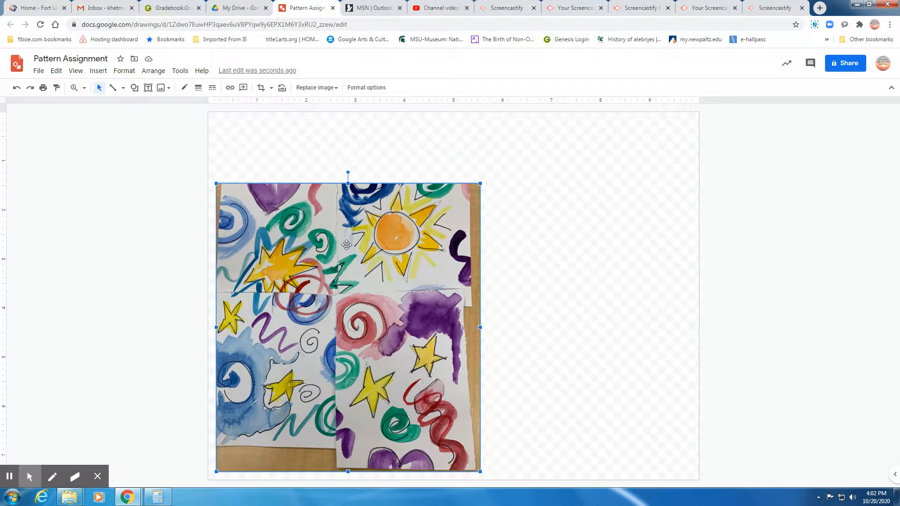
drag(347, 246, 349, 198)
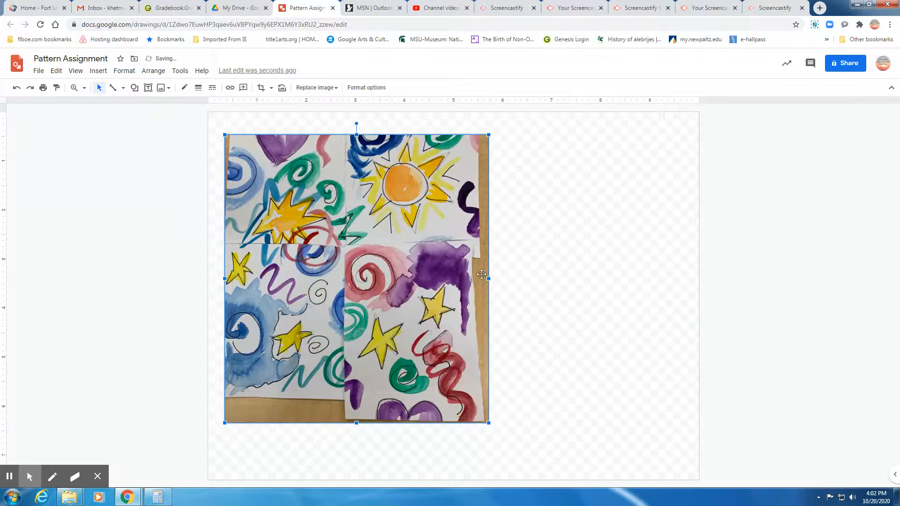
Crop the wooden table strip off the photo's right edge, undoing any accidental removal of the photo
click(262, 88)
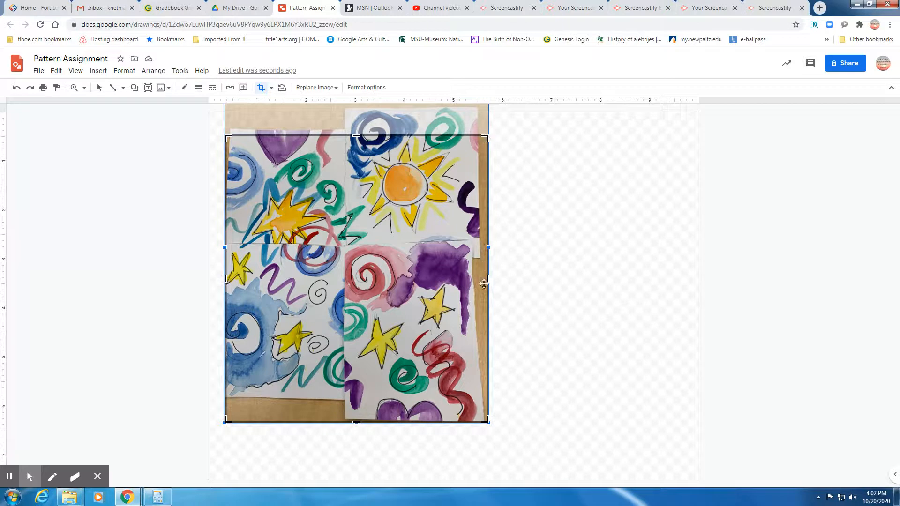
drag(488, 279, 459, 279)
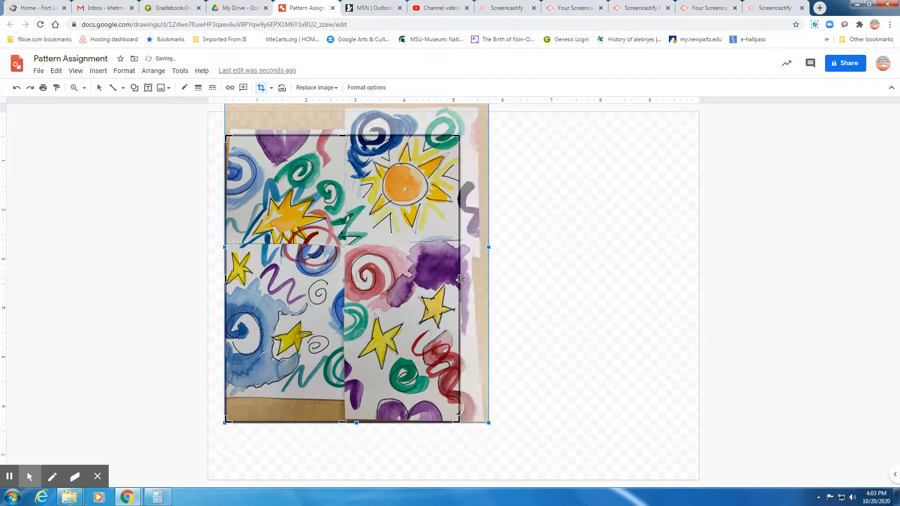
click(511, 292)
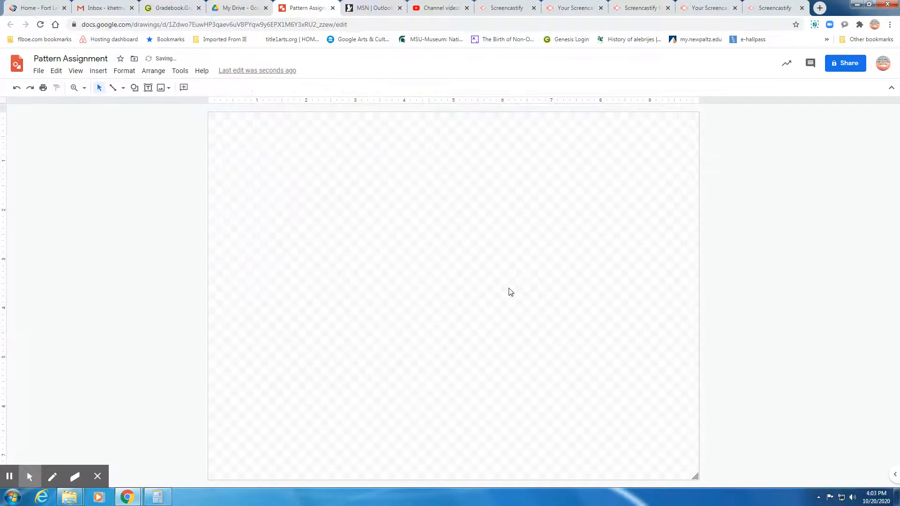
click(16, 88)
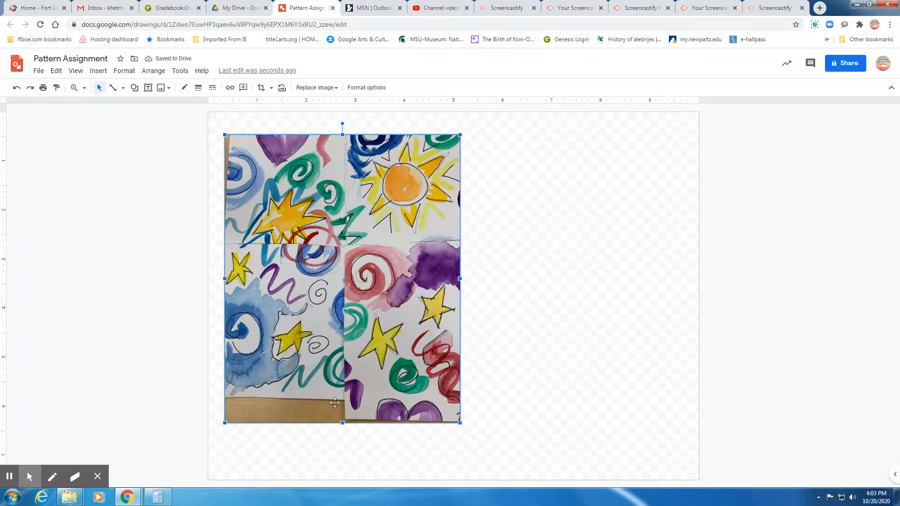
click(468, 460)
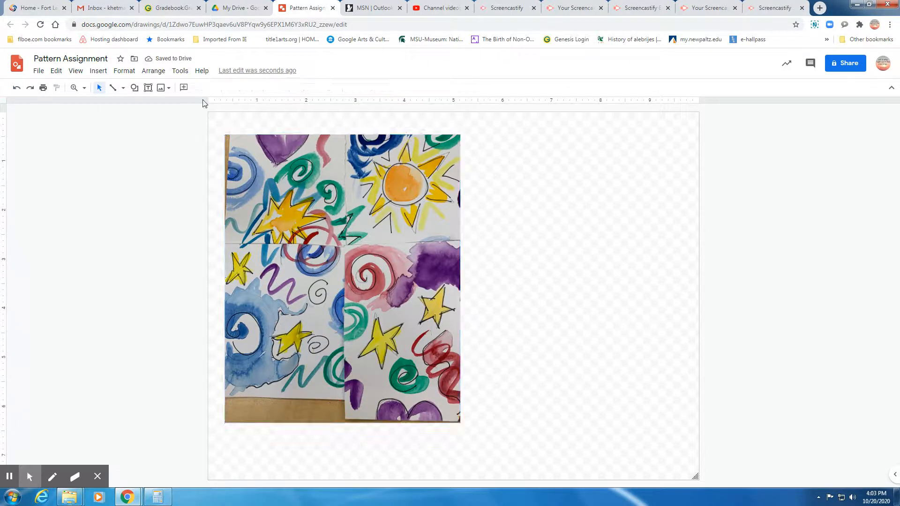
Crop the wooden table strip off the photo's lower edge
click(322, 200)
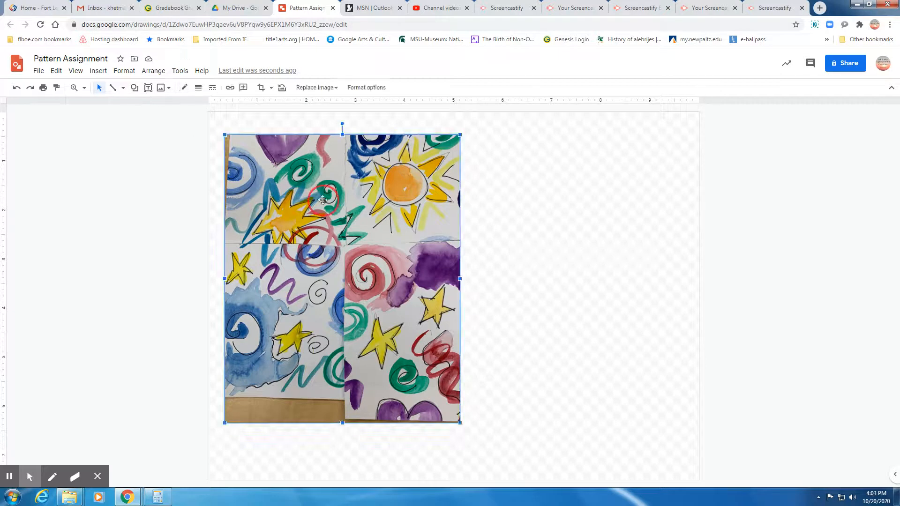
click(260, 88)
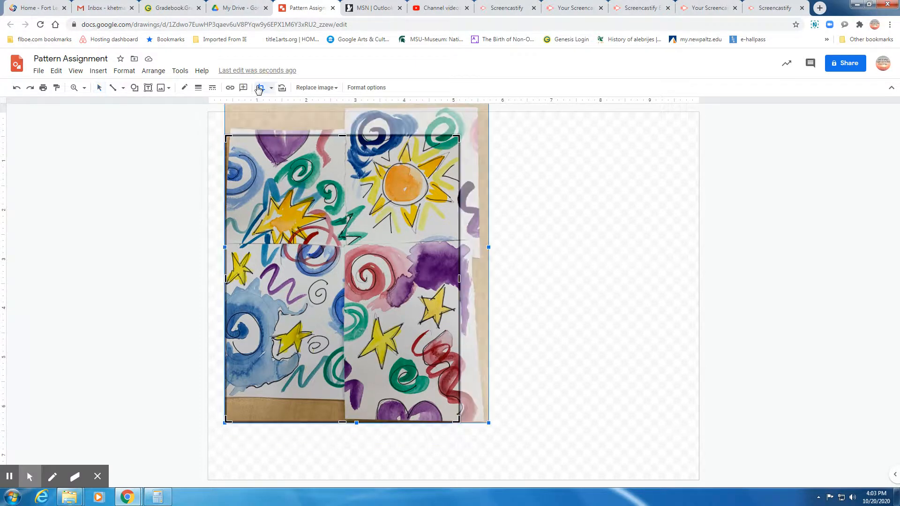
drag(343, 421, 346, 389)
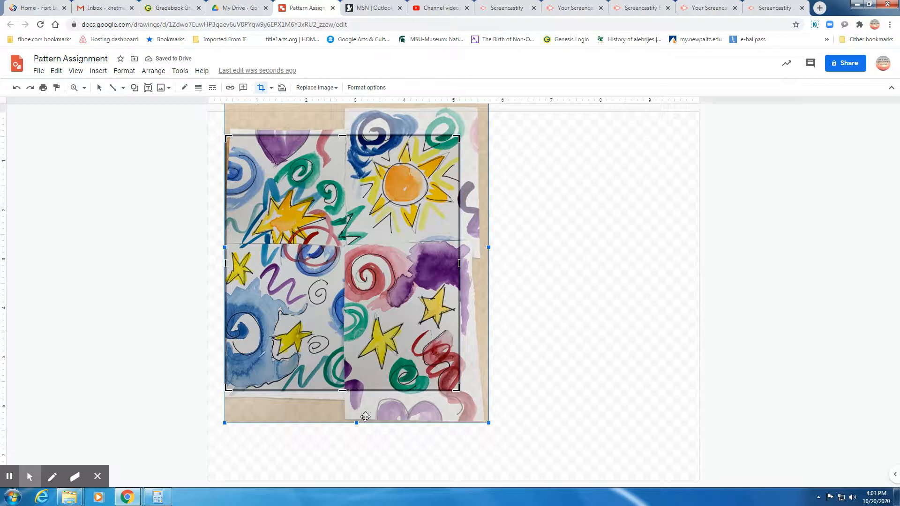
click(365, 417)
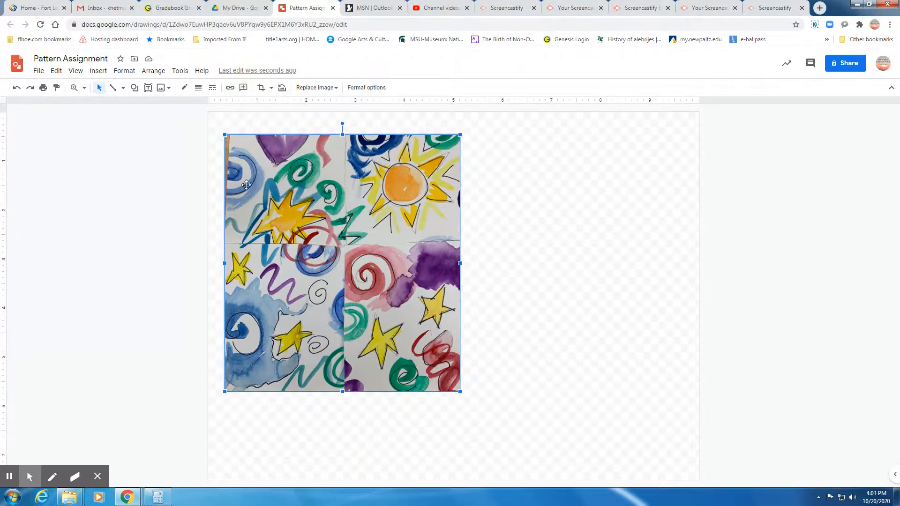
Crop the photo's left edge inward until no table surface remains around the artwork
click(261, 87)
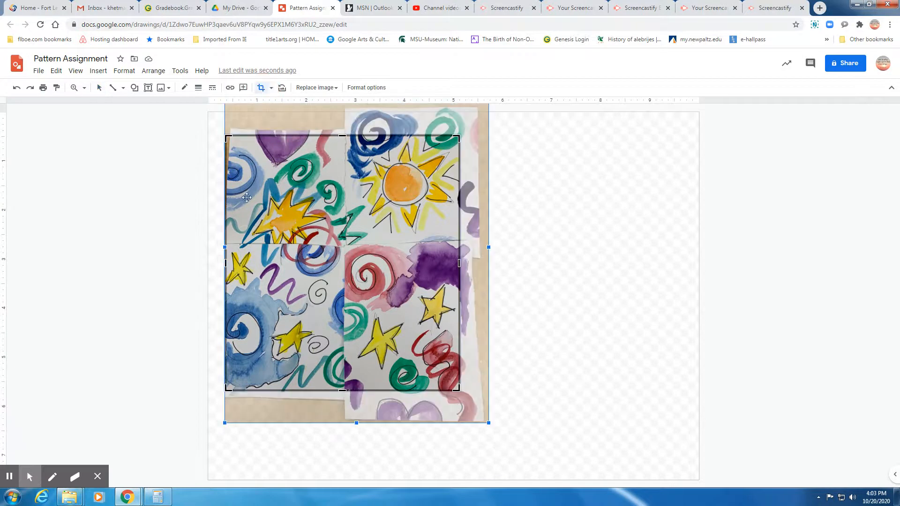
drag(226, 263, 240, 264)
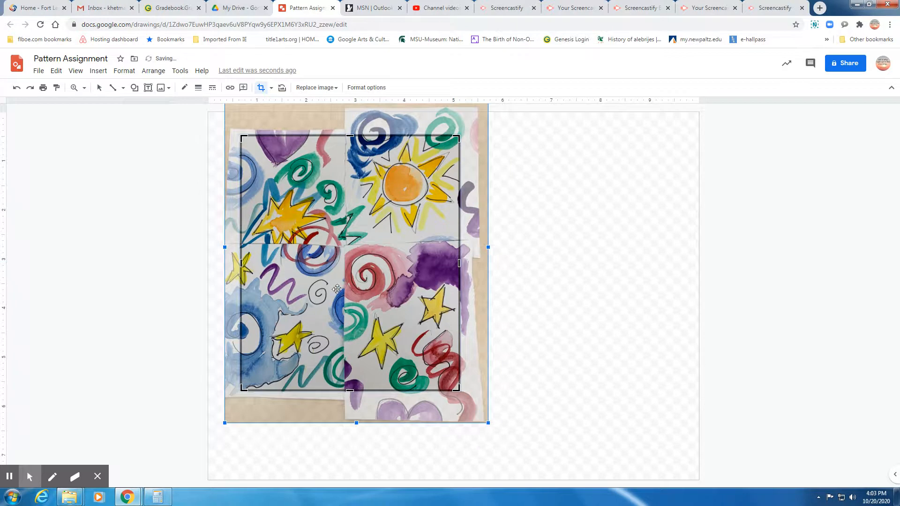
key(Return)
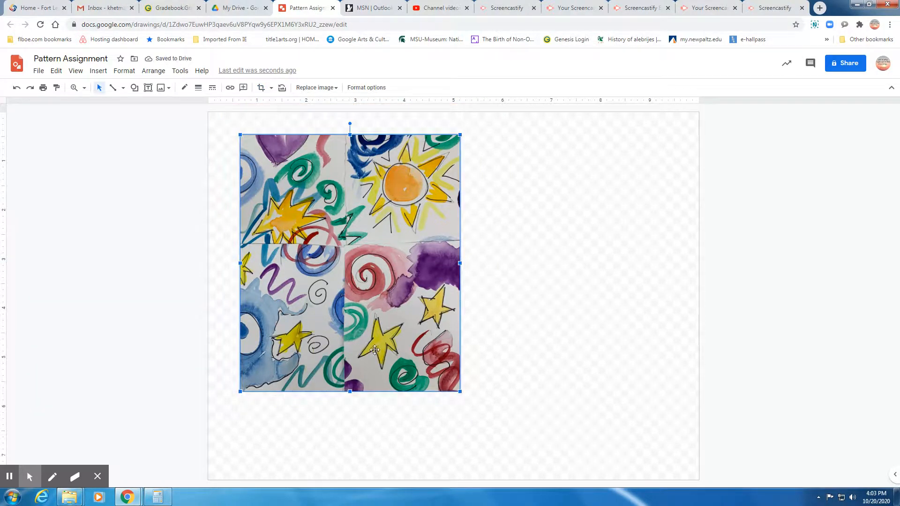
Widen the canvas to about 12.8 inches and fit the photo, shrunk to about 3 inches wide, into its upper-left corner
click(523, 374)
drag(697, 476, 837, 476)
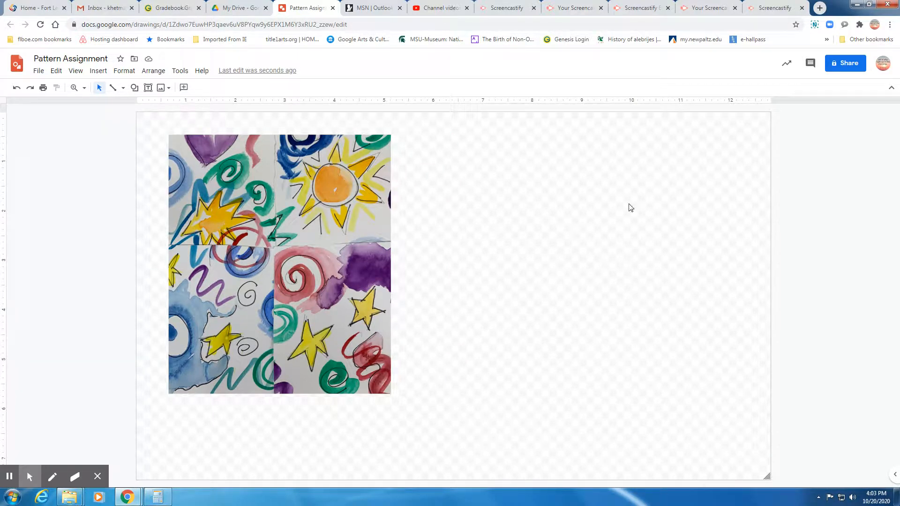
drag(282, 284, 250, 263)
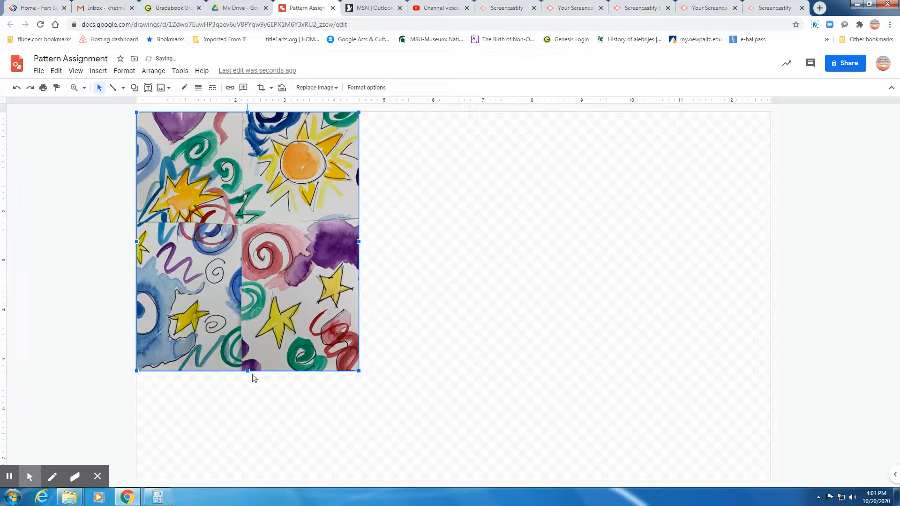
drag(357, 370, 275, 288)
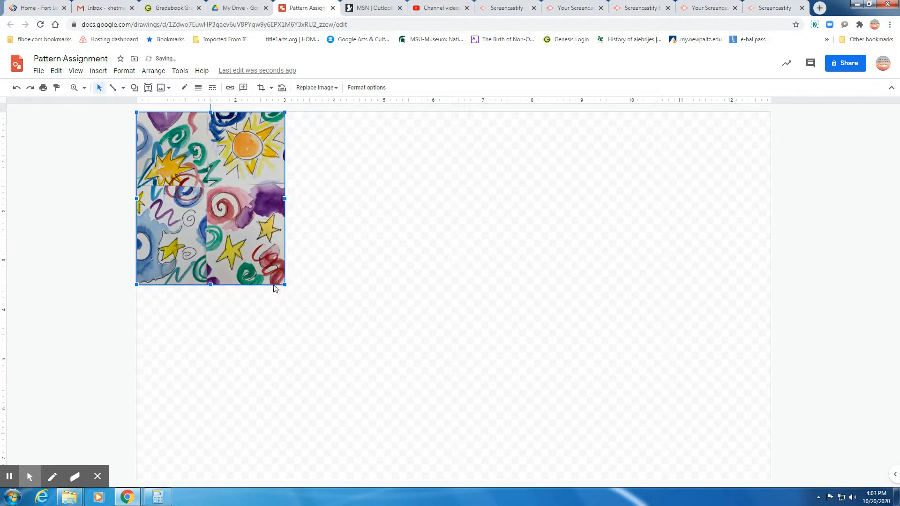
Copy the photo, paste a duplicate and place it flush against the original's right edge
right_click(209, 201)
click(231, 226)
right_click(334, 192)
click(358, 226)
drag(203, 220, 340, 209)
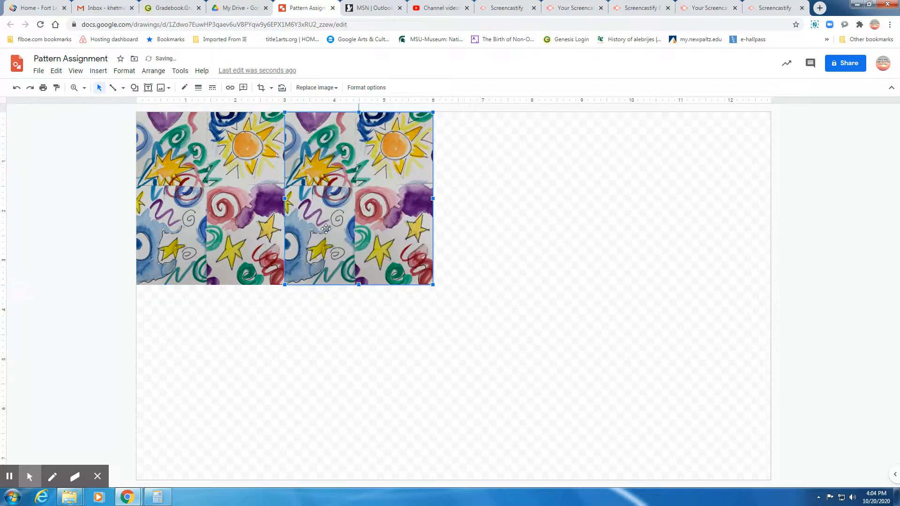
click(508, 239)
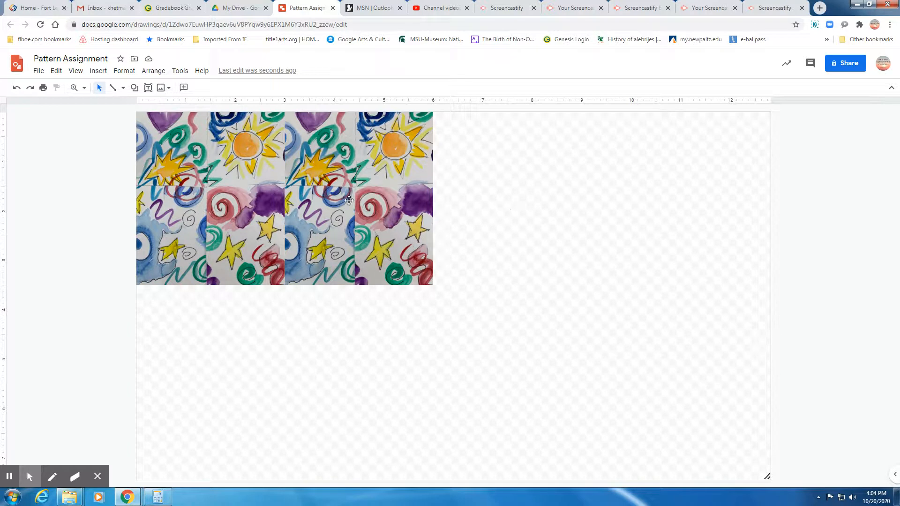
Paste a third copy of the photo and place it flush right of the second one
right_click(534, 205)
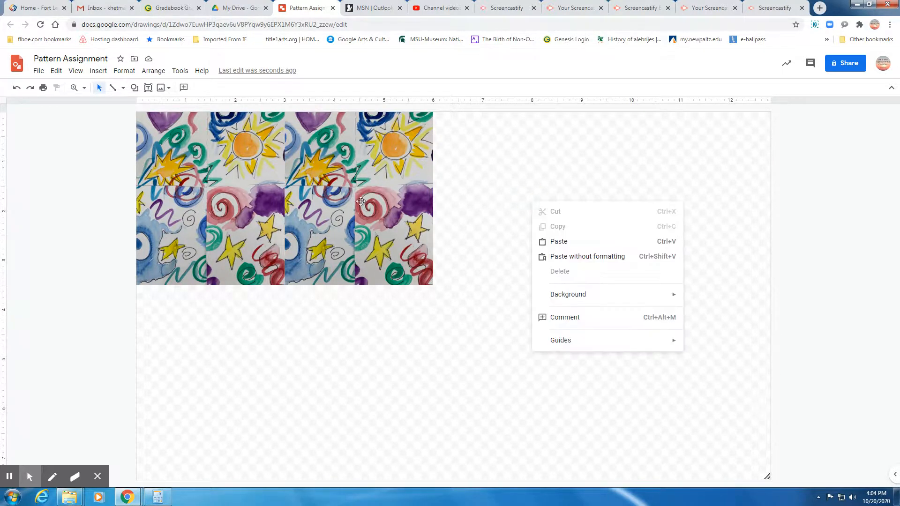
click(559, 242)
drag(280, 217, 557, 200)
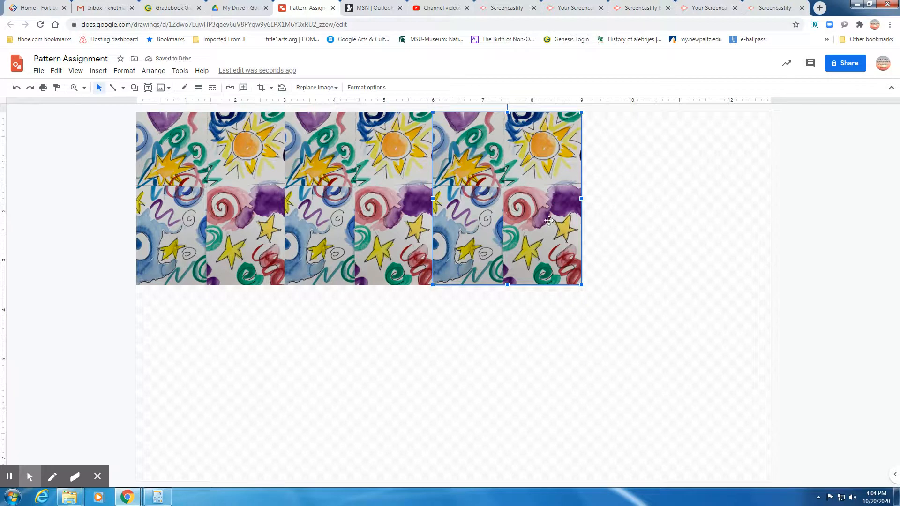
Paste a fourth copy of the photo and place it directly beneath the first one to start a second row
right_click(626, 217)
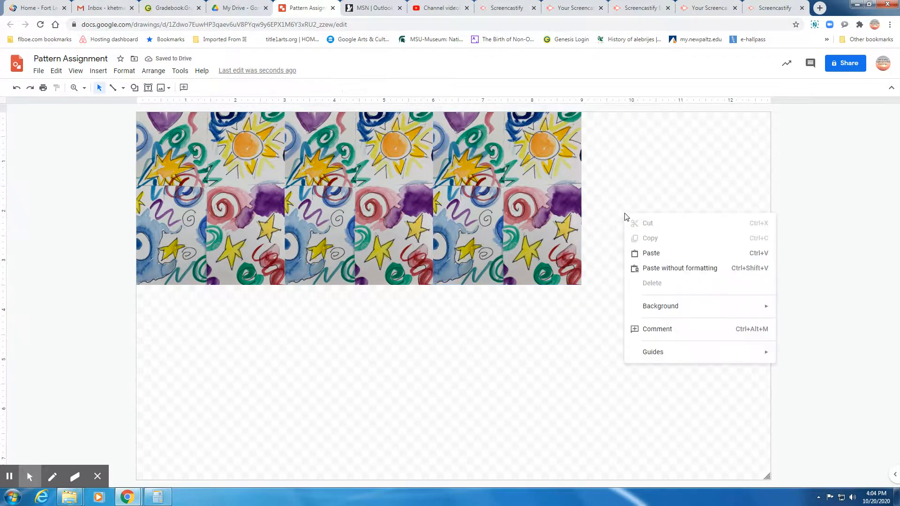
click(639, 256)
drag(254, 244, 294, 352)
drag(712, 196, 229, 392)
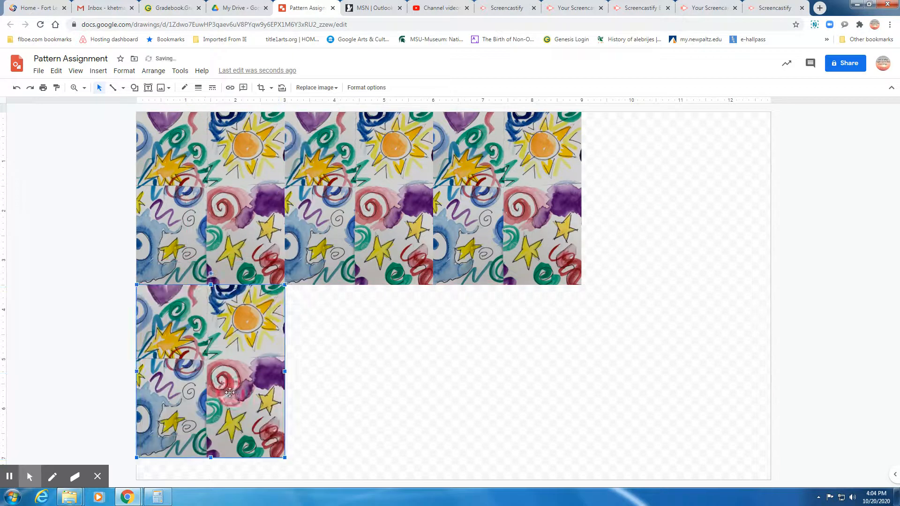
Shrink the three upper-row tiles to about 2.5 inches wide each and close the gaps between them
click(250, 256)
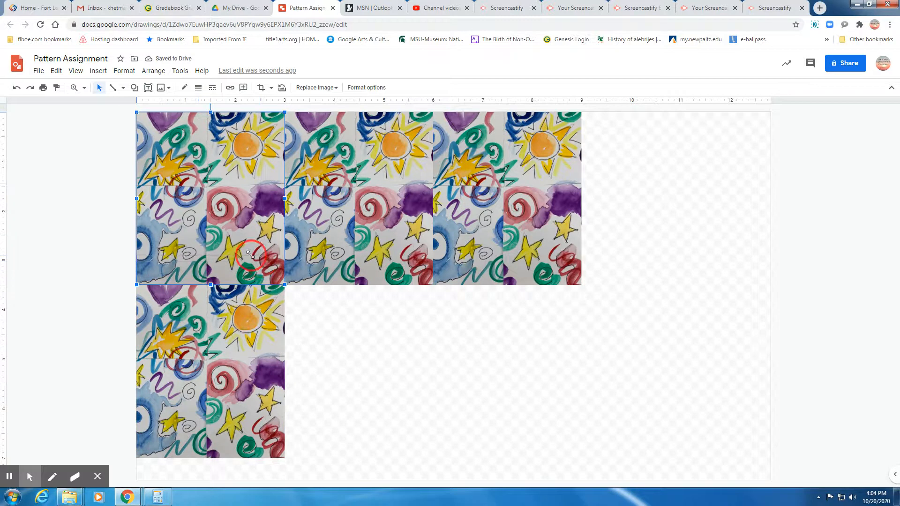
drag(250, 254, 250, 255)
click(428, 283)
drag(432, 284, 349, 248)
drag(333, 195, 310, 192)
drag(375, 248, 381, 255)
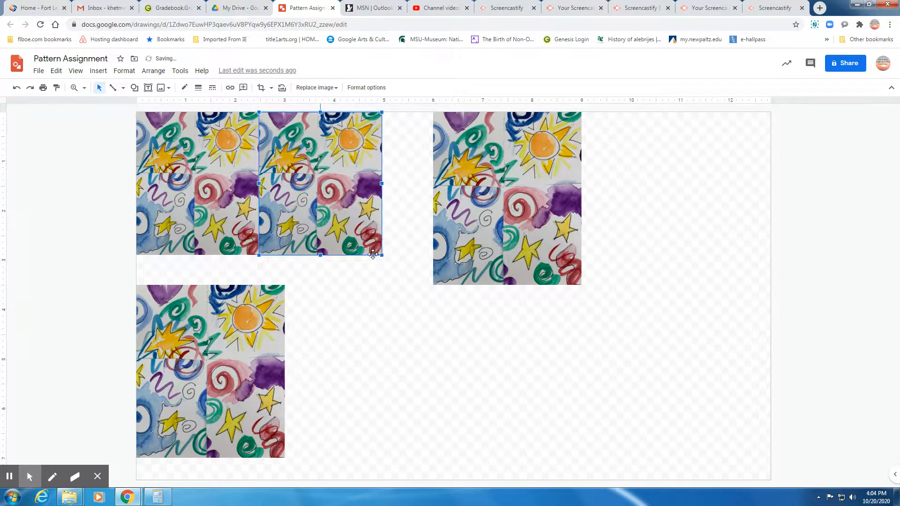
drag(518, 258, 466, 258)
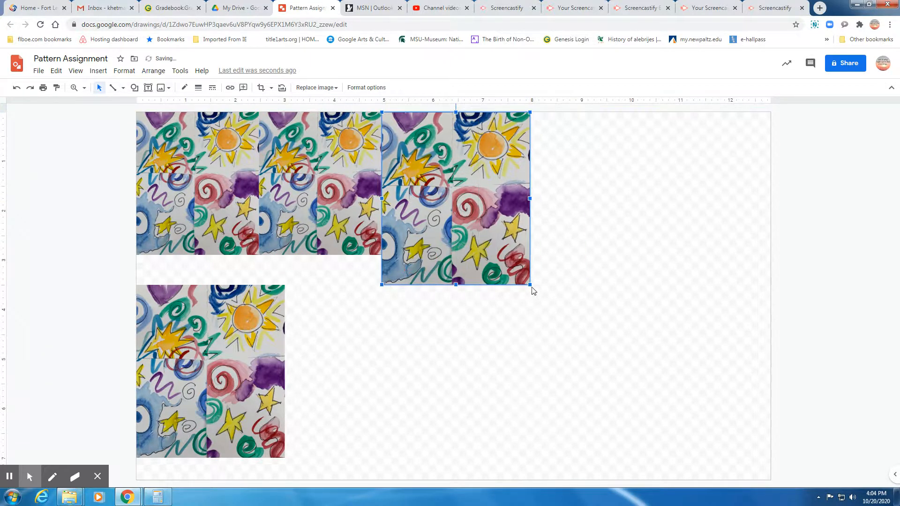
drag(530, 284, 493, 256)
Move the second-row tile up beneath the first tile and resize it to the same width of about 2.5 inches
drag(200, 397, 199, 366)
drag(285, 428, 256, 394)
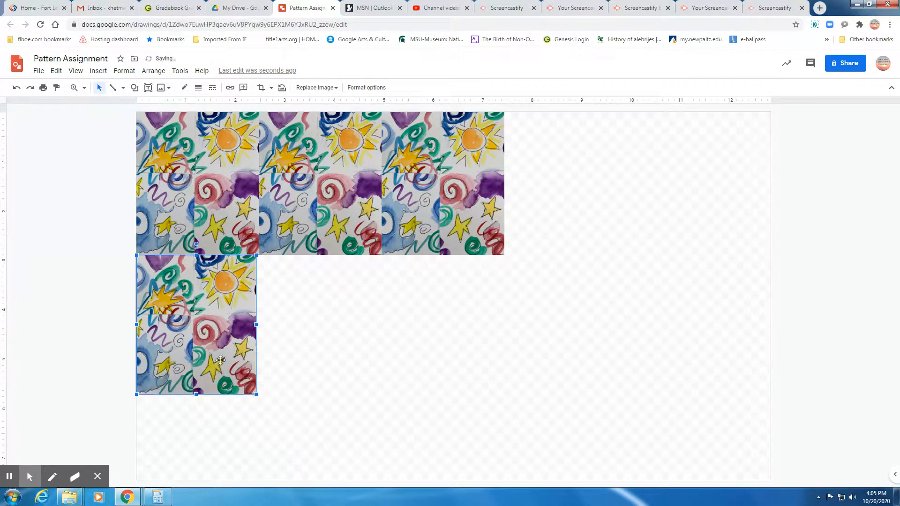
click(332, 315)
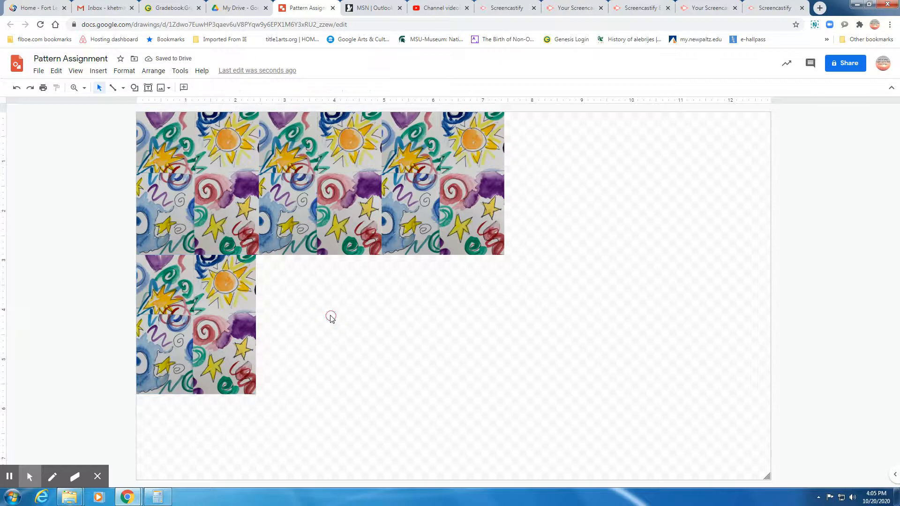
click(239, 352)
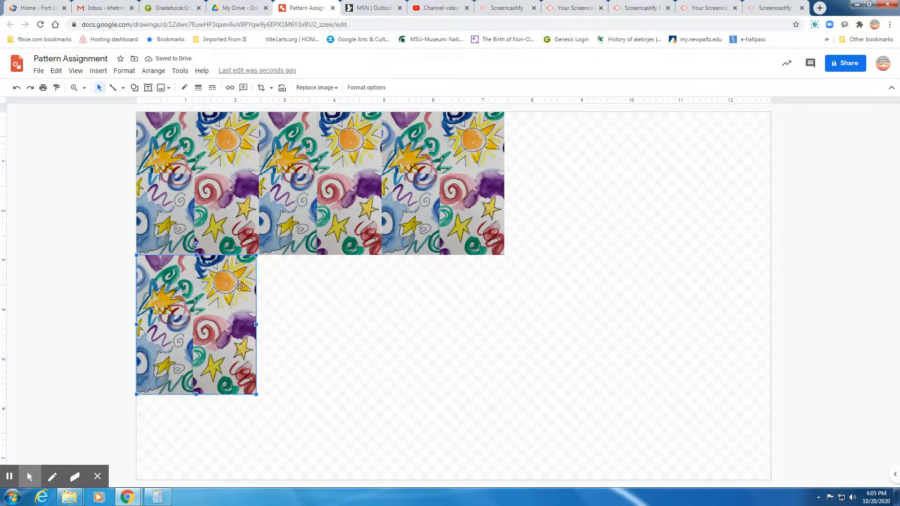
drag(254, 255, 257, 264)
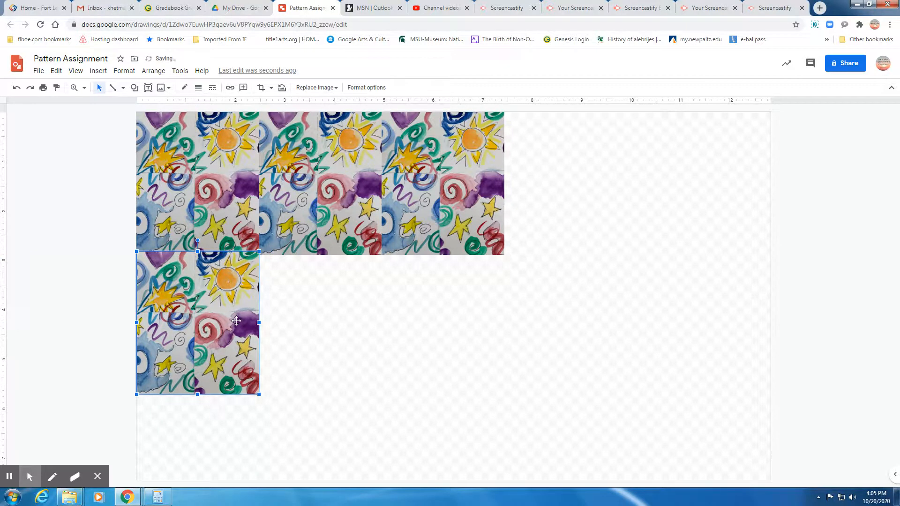
Paste another copy of the photo as the second tile of the lower row and shrink it to about 2.4 inches wide
right_click(304, 304)
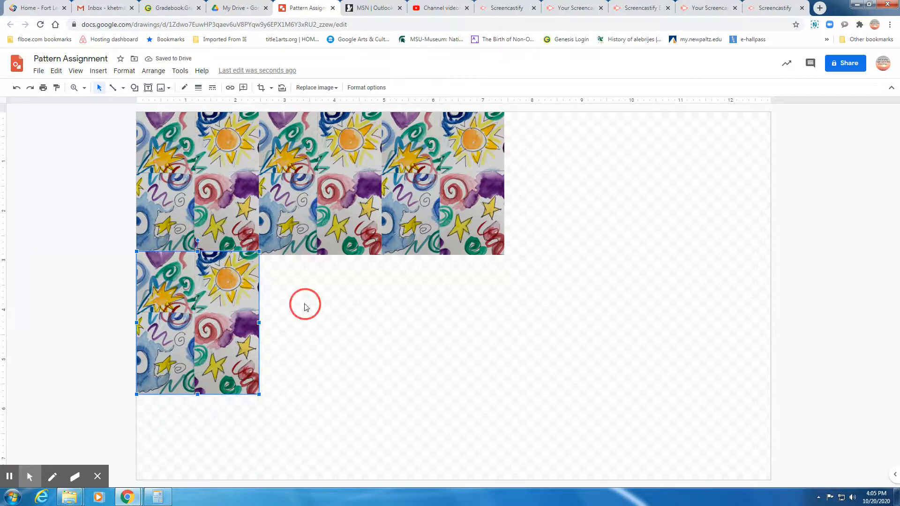
click(322, 342)
drag(266, 258, 337, 352)
drag(407, 431, 378, 394)
Paste a third tile into the lower row, flush against the second, and shrink it to about 2.5 inches wide, ending level with its neighbours
right_click(471, 306)
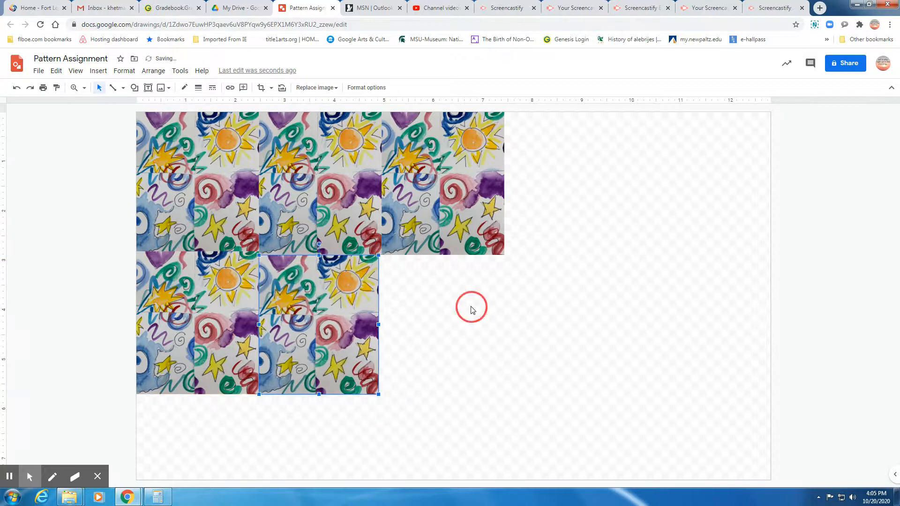
click(506, 344)
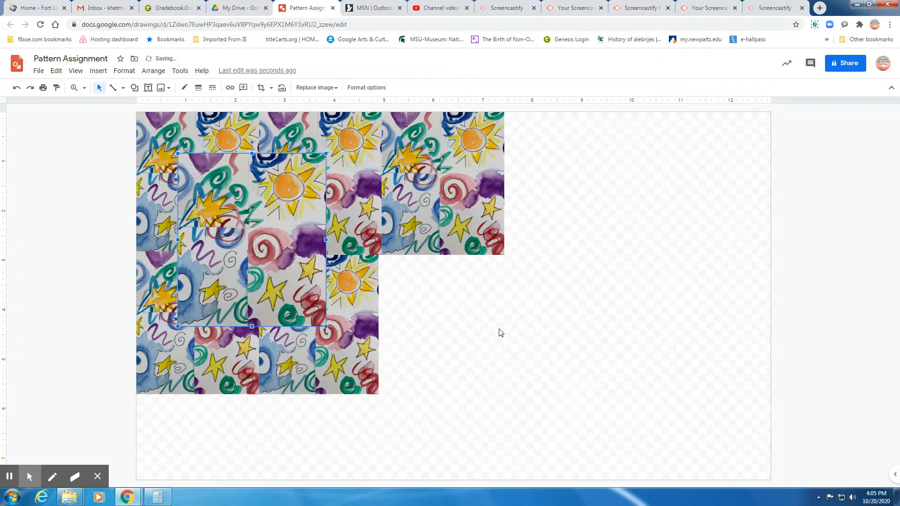
drag(242, 241, 441, 342)
drag(527, 427, 505, 399)
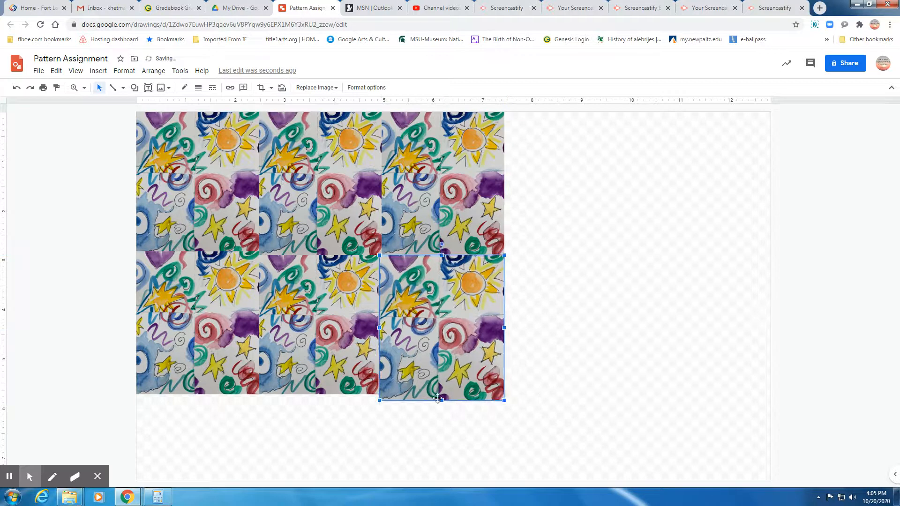
drag(442, 400, 443, 394)
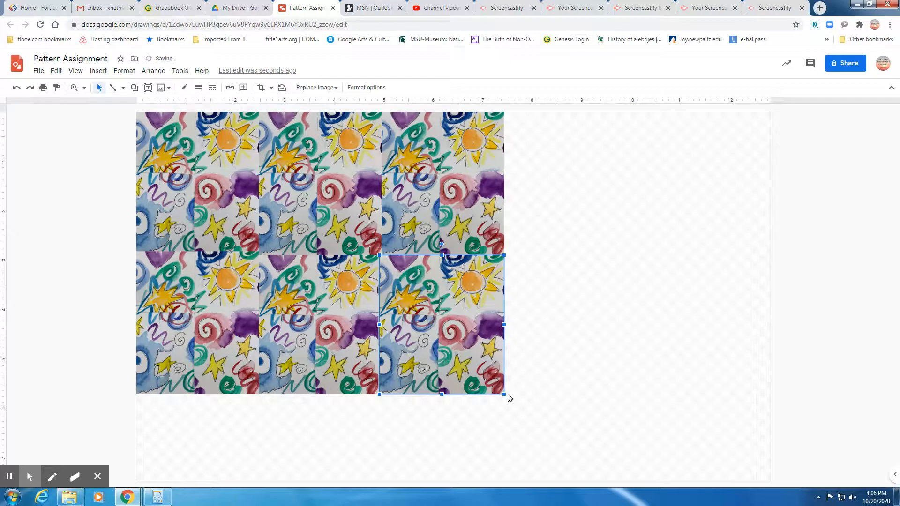
click(624, 391)
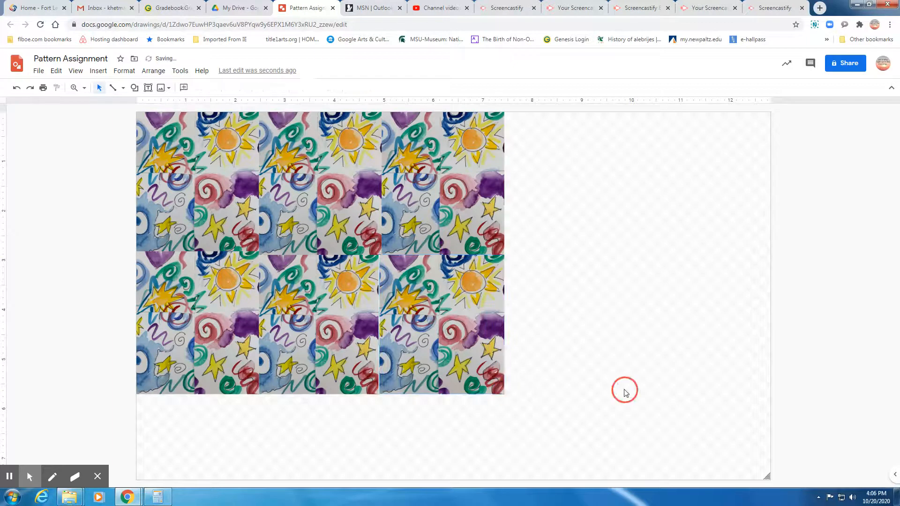
Nudge the third lower-row tile up against the row above and enlarge it slightly to close the gaps around it
drag(436, 373, 443, 372)
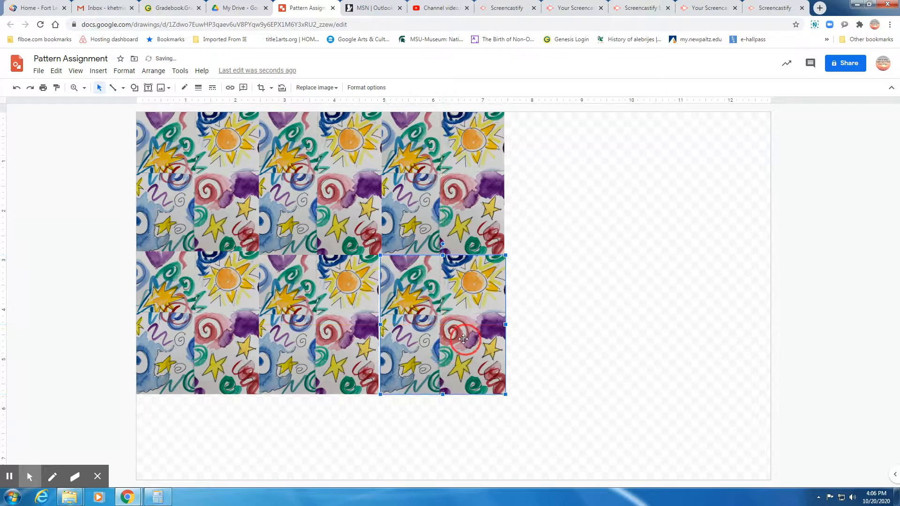
drag(465, 339, 463, 336)
drag(505, 393, 507, 397)
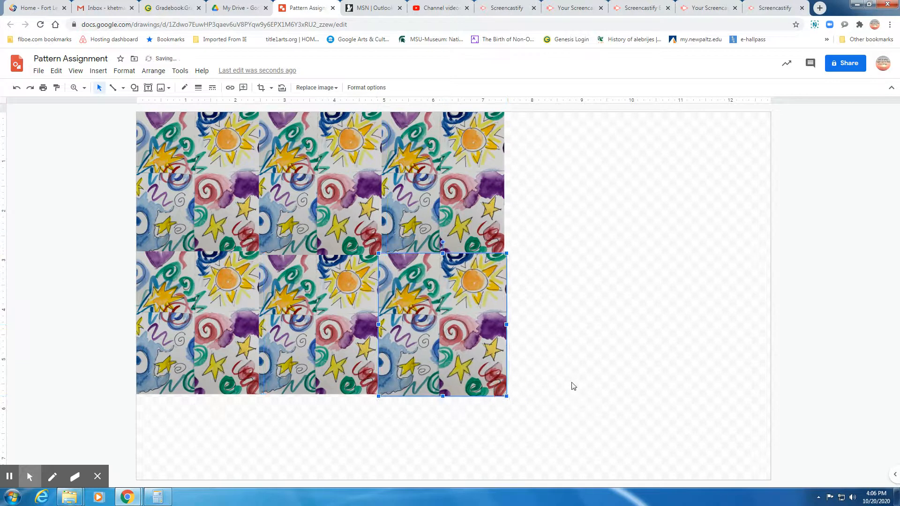
click(574, 386)
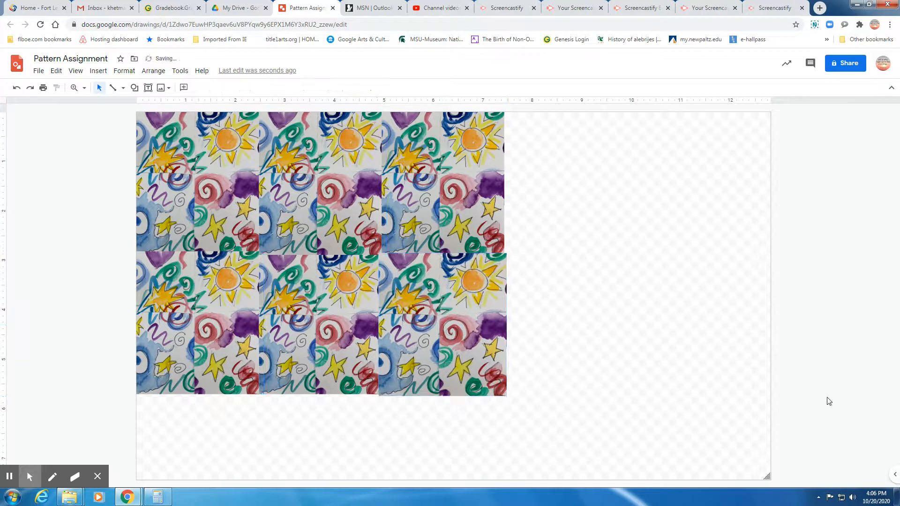
drag(769, 477, 852, 499)
Paste a fourth tile at the right end of the lower row and shrink it to about 2.5 inches wide
right_click(208, 420)
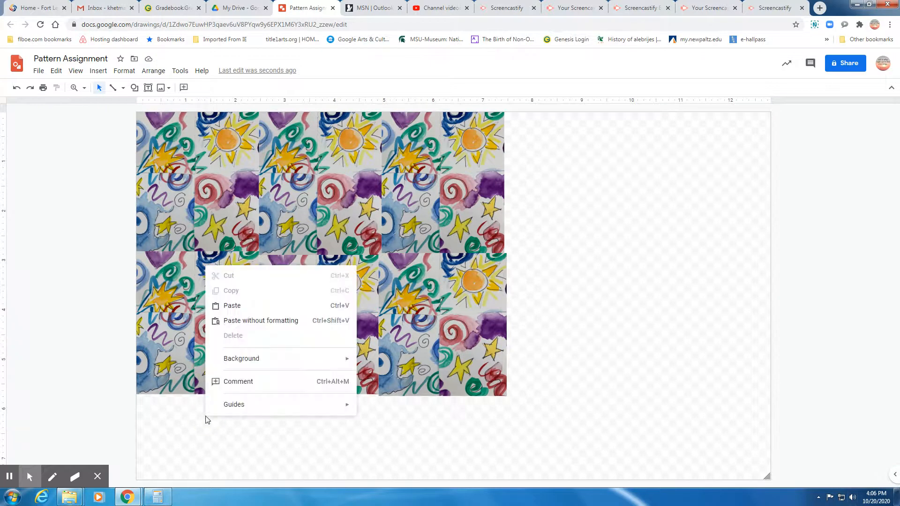
click(230, 305)
drag(269, 293, 590, 380)
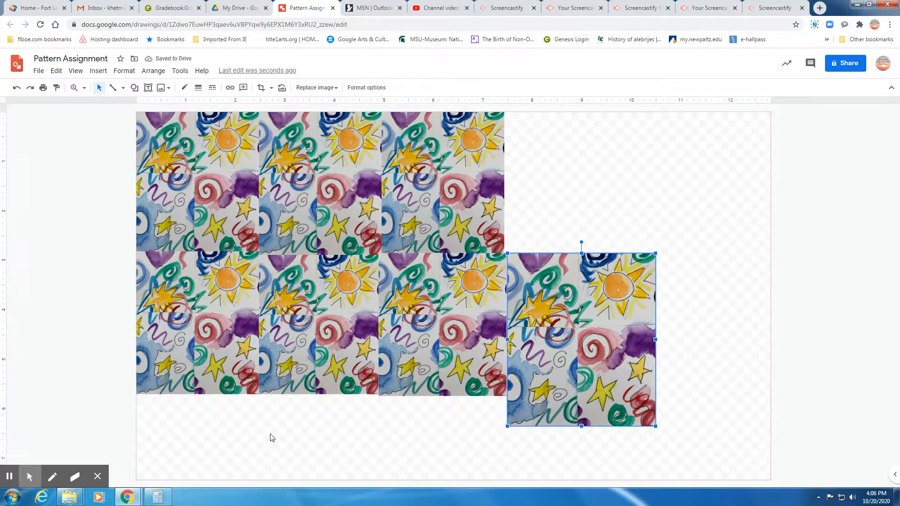
drag(655, 426, 629, 397)
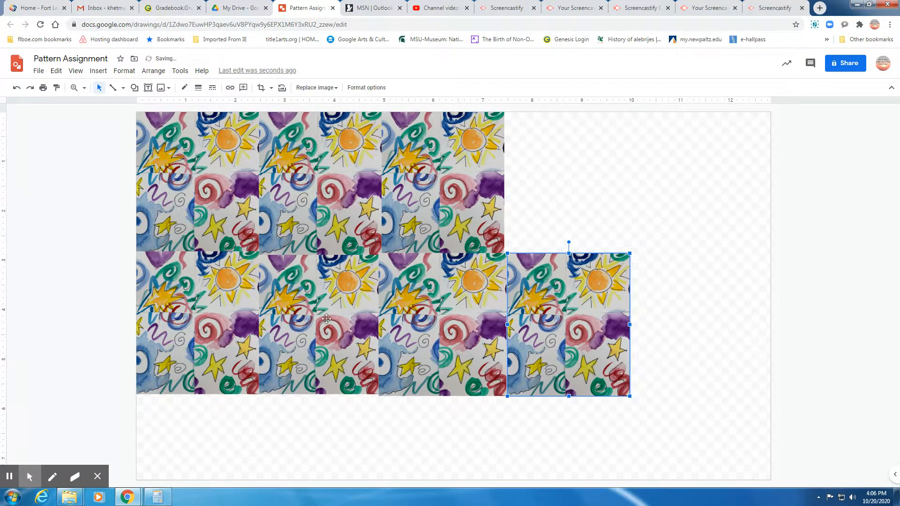
Paste a fourth tile at the right end of the upper row and resize it to about 2.4 inches wide, reaching down to the lower row
right_click(558, 196)
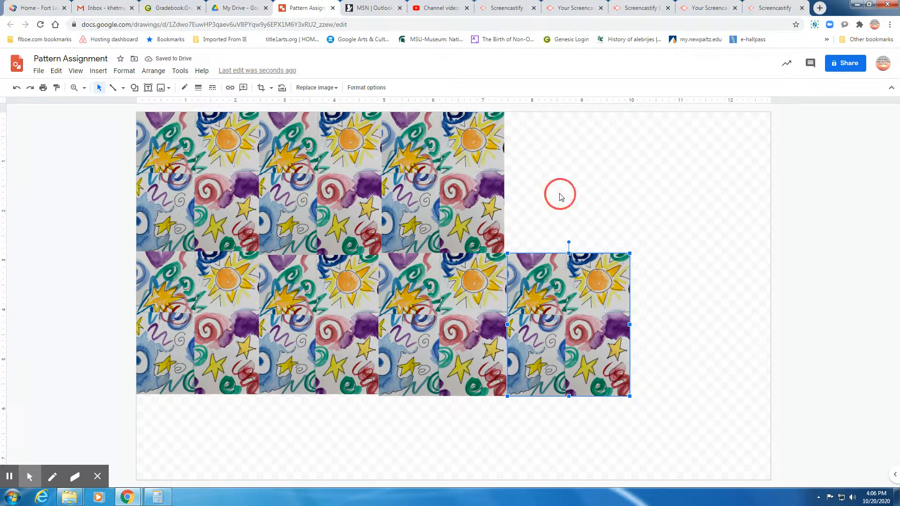
click(587, 234)
drag(228, 235, 531, 177)
drag(650, 283, 609, 250)
drag(573, 220, 582, 252)
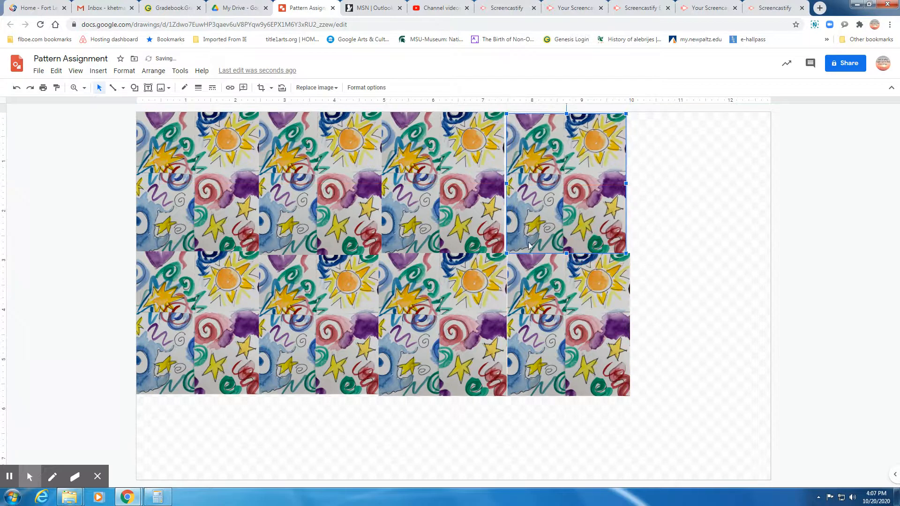
Stretch the third upper-row tile sideways to close the gap to the fourth tile
click(490, 235)
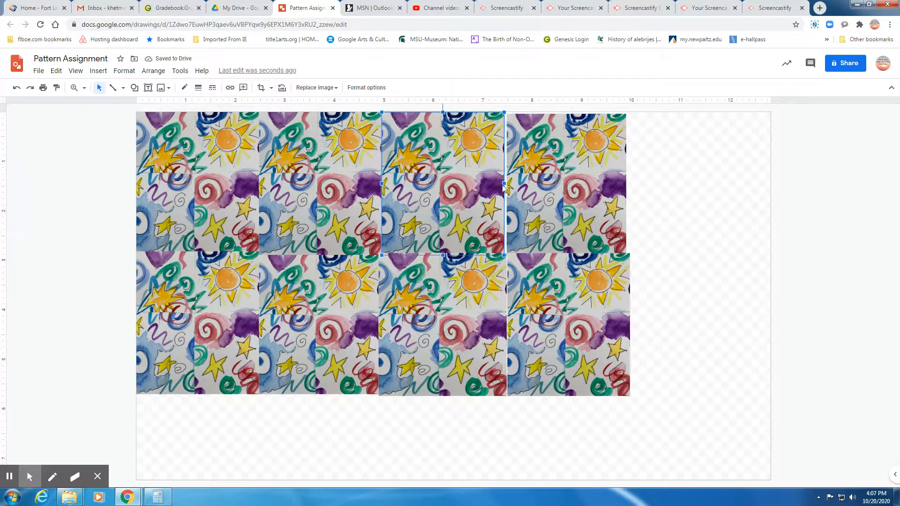
drag(502, 182, 507, 183)
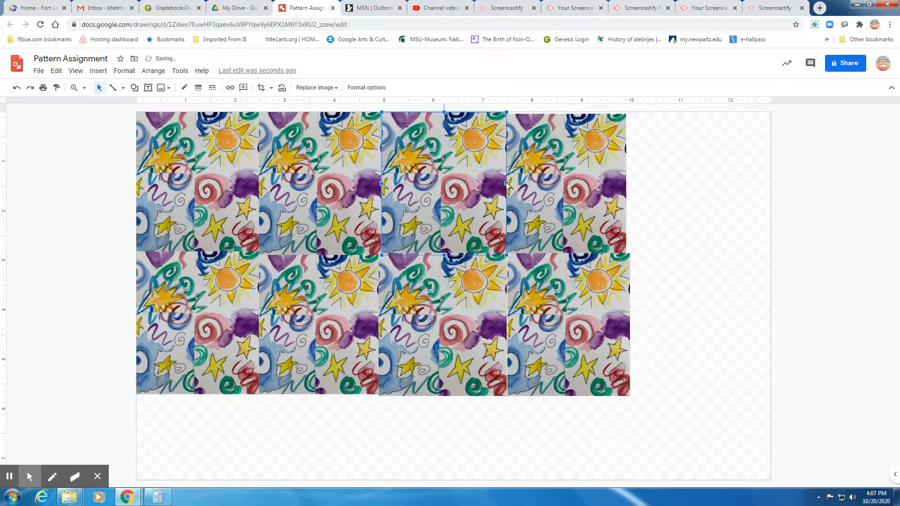
click(666, 271)
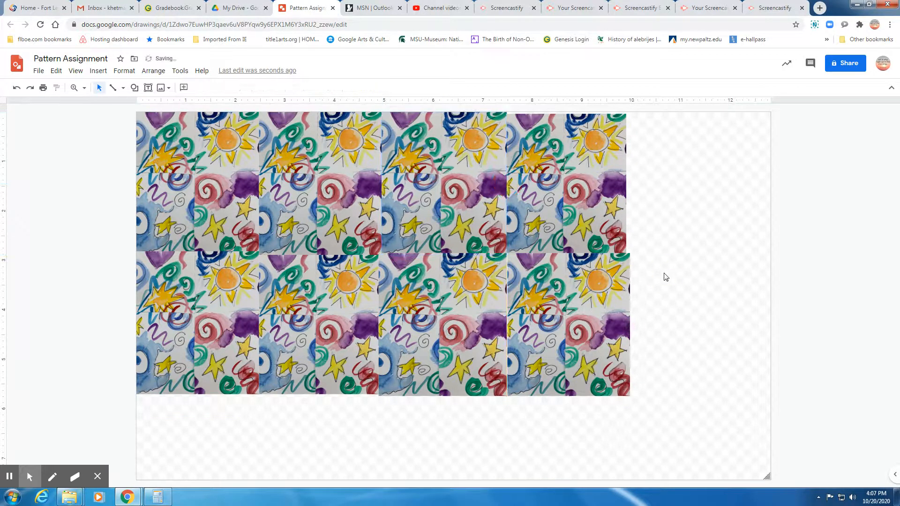
Widen the fourth lower-row tile over its left neighbour and trim its outer edge in line with the tile above
click(525, 381)
drag(508, 324, 504, 324)
click(539, 415)
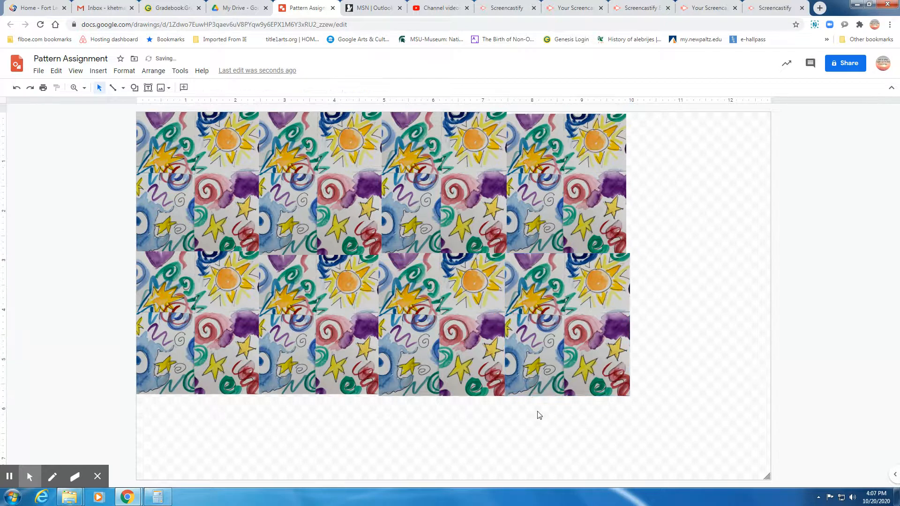
click(598, 346)
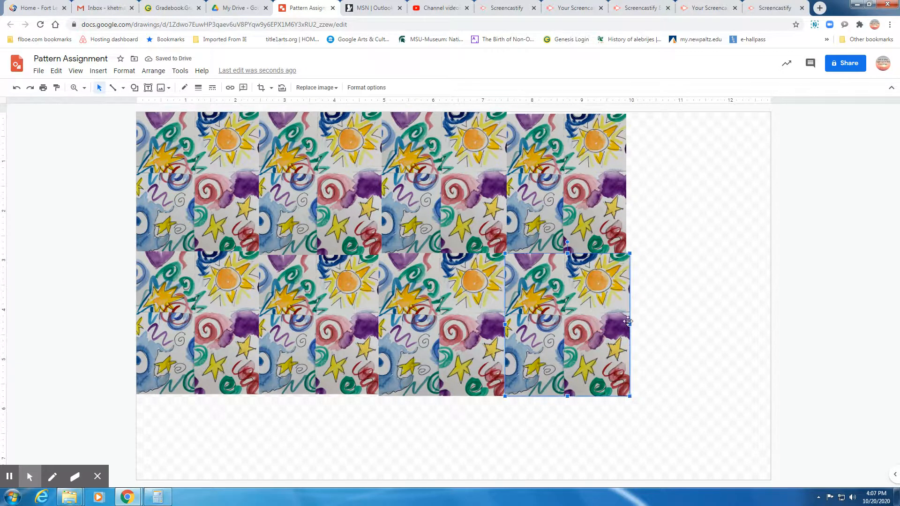
drag(630, 324, 625, 326)
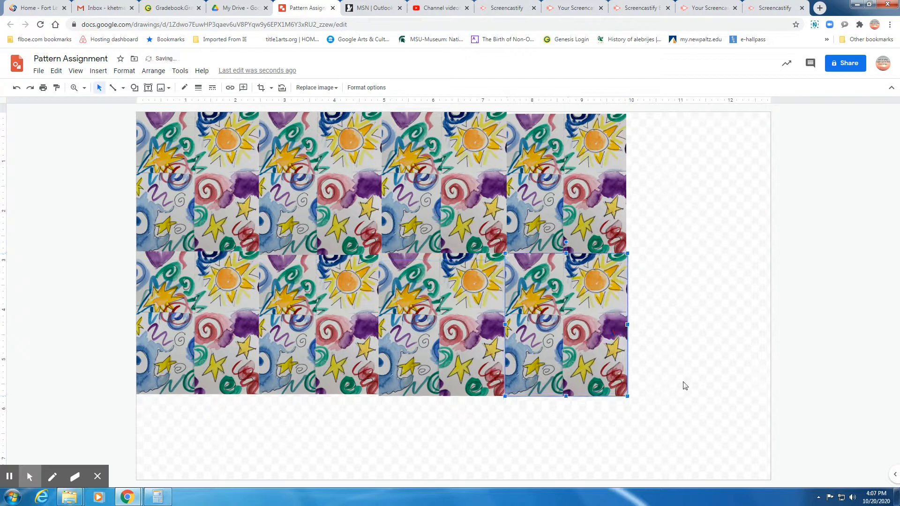
Shrink the canvas to the outer edges of the tiled pattern and download the drawing as a JPEG image
click(670, 407)
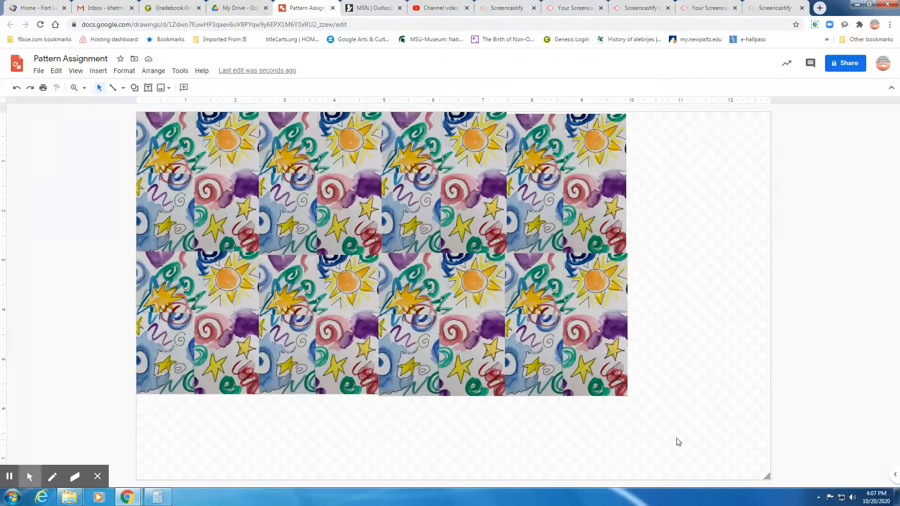
drag(767, 477, 625, 397)
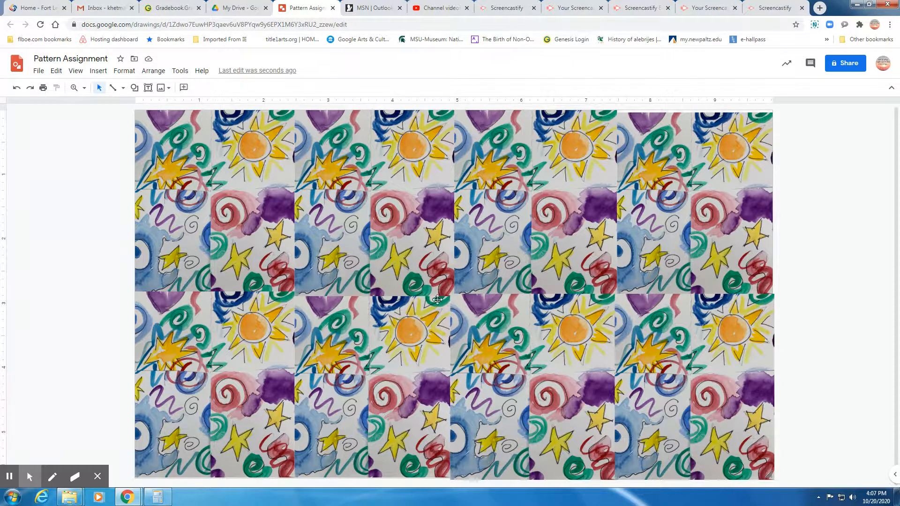
click(39, 71)
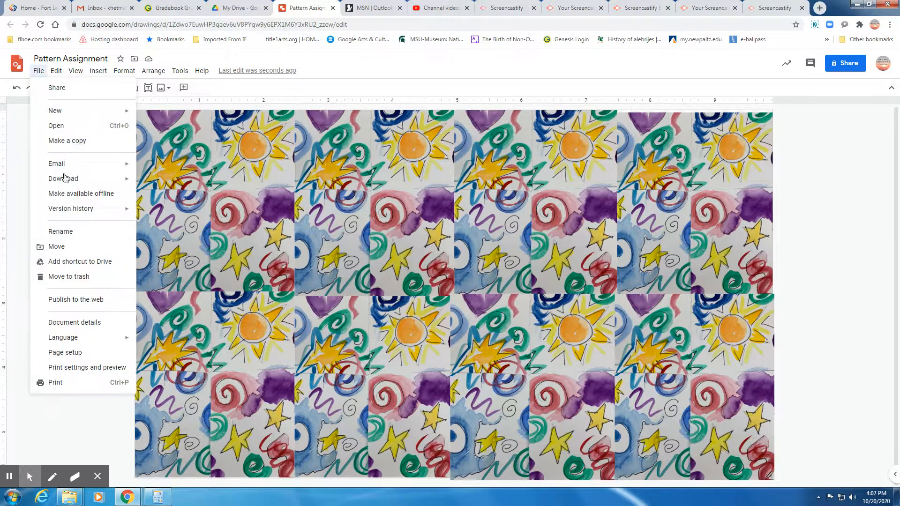
mouse_move(52, 179)
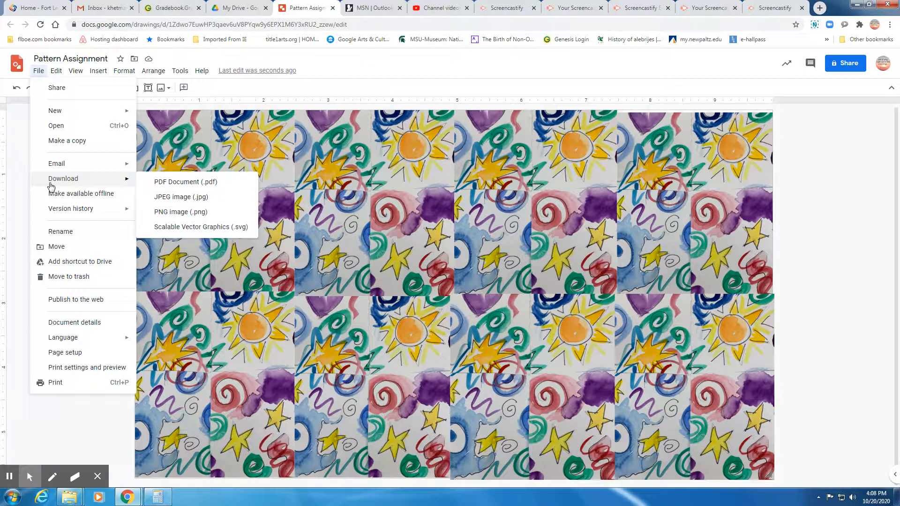
click(162, 197)
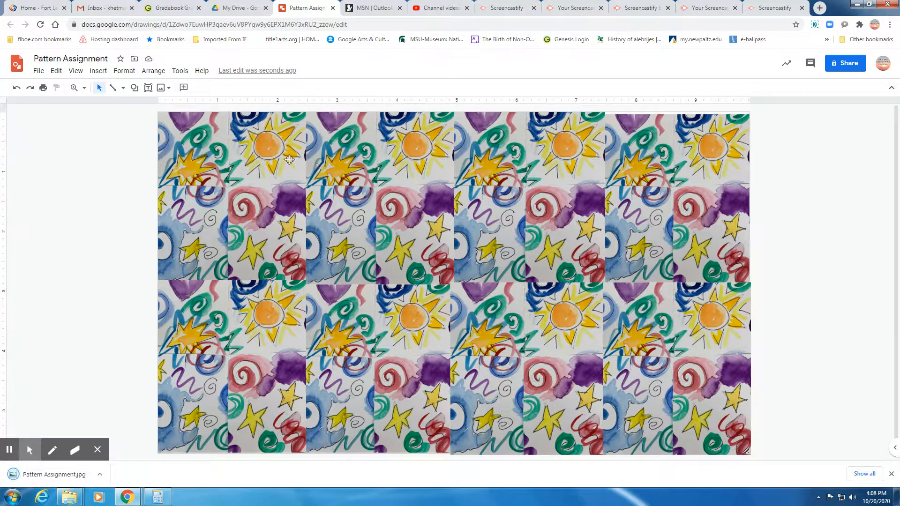
Switch to Google Drive and open the Virtual/Hybrid Assignments 20-21 folder
click(225, 10)
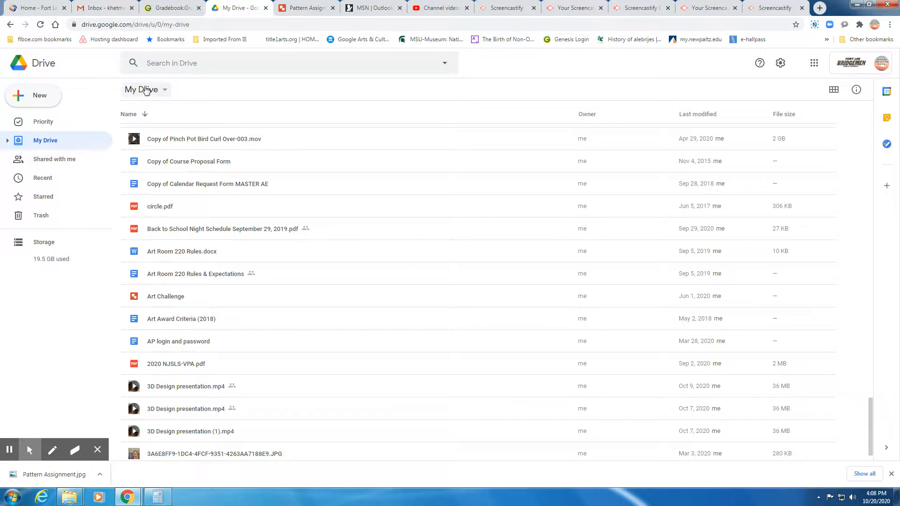
scroll(305, 201, up, 4)
drag(870, 405, 868, 110)
scroll(228, 302, down, 1)
scroll(228, 302, down, 3)
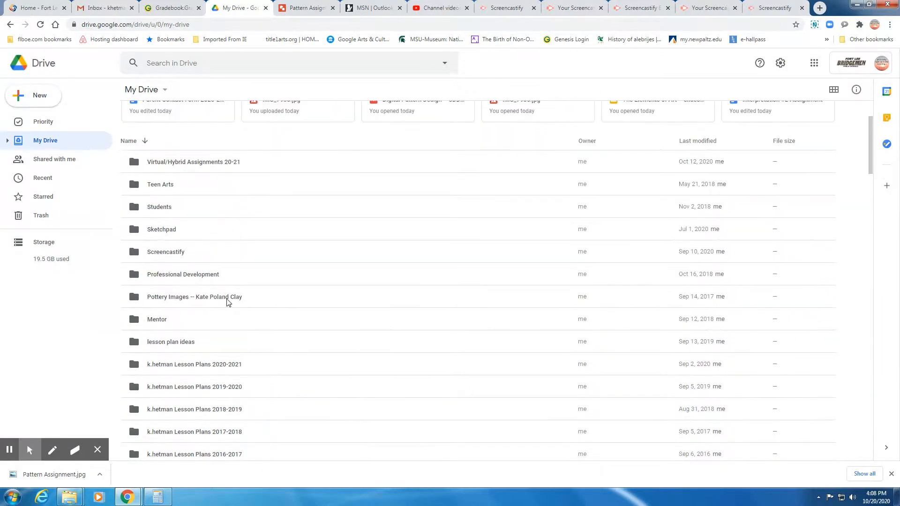
scroll(358, 298, up, 3)
scroll(357, 298, down, 6)
scroll(305, 249, up, 4)
click(189, 161)
click(189, 161)
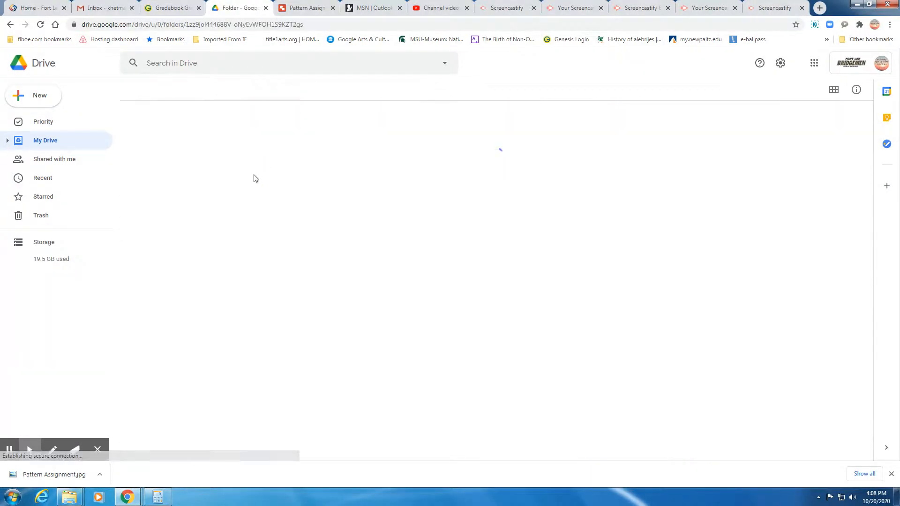
Go through 3DD1 and The Principles of Design into the Pattern folder, and return to The Principles of Design
double_click(153, 179)
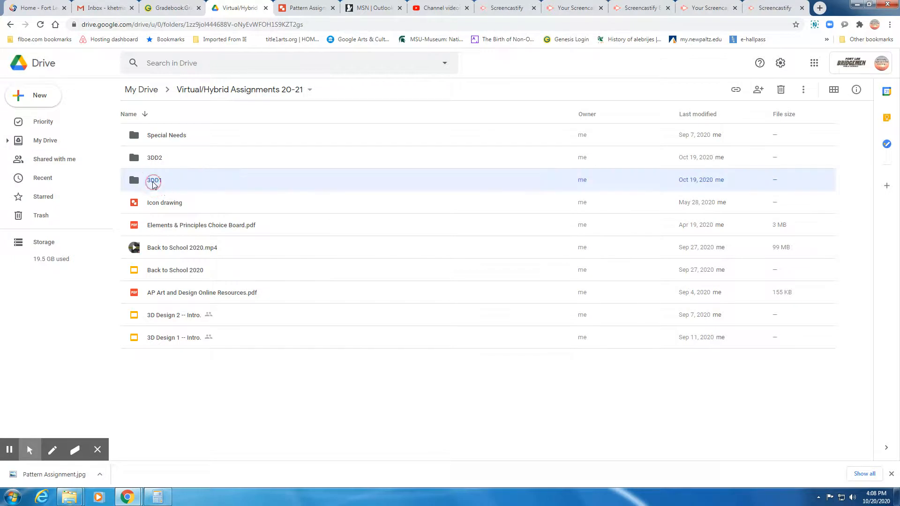
double_click(180, 157)
double_click(159, 208)
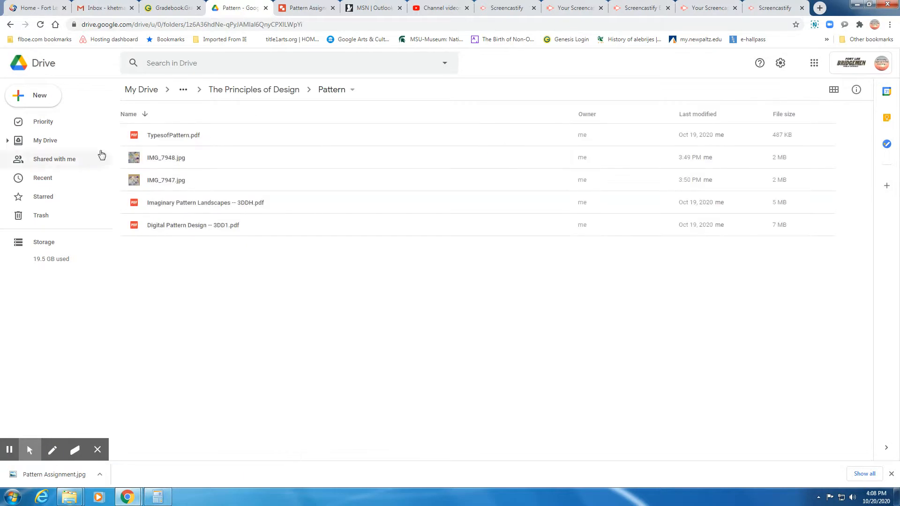
click(37, 96)
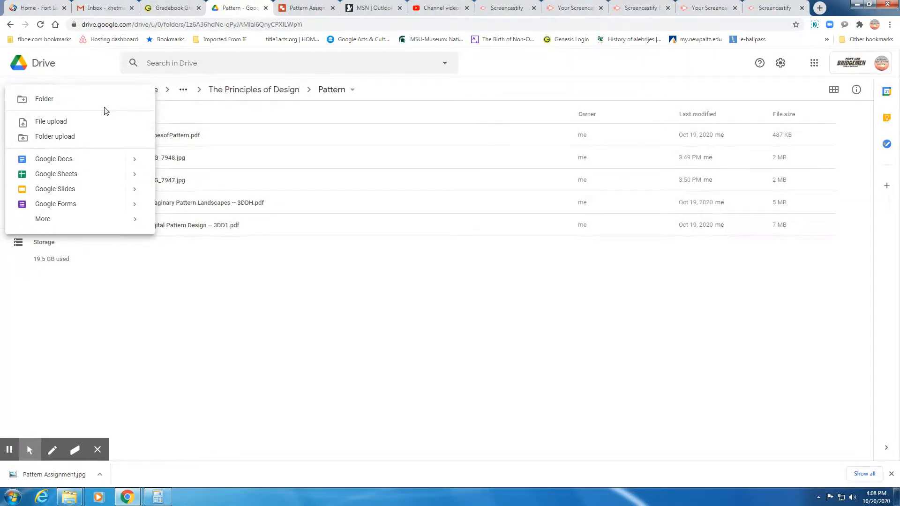
click(9, 24)
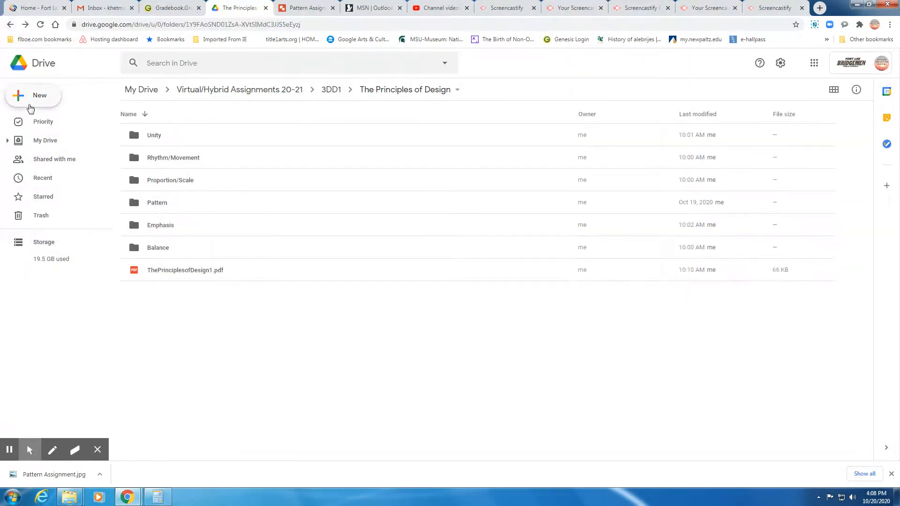
Create a new Google Slides presentation in The Principles of Design folder and open its name for editing
click(30, 104)
click(55, 191)
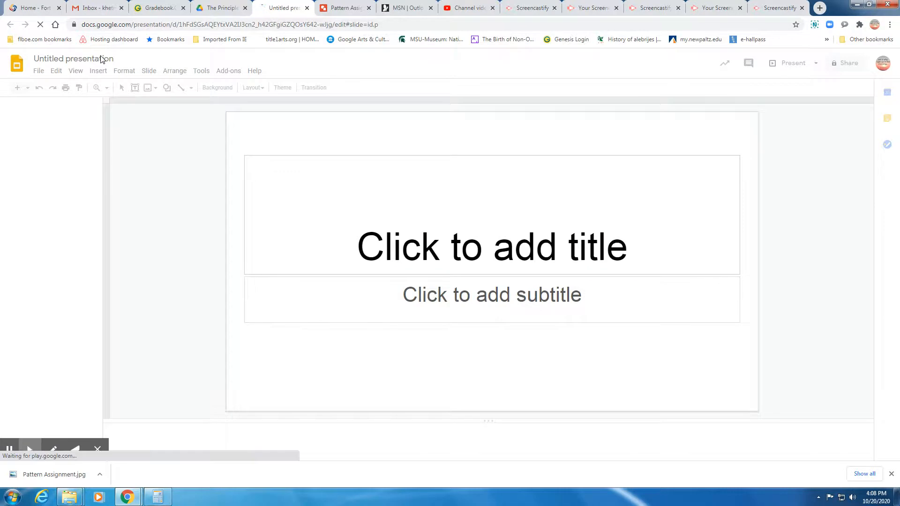
click(119, 59)
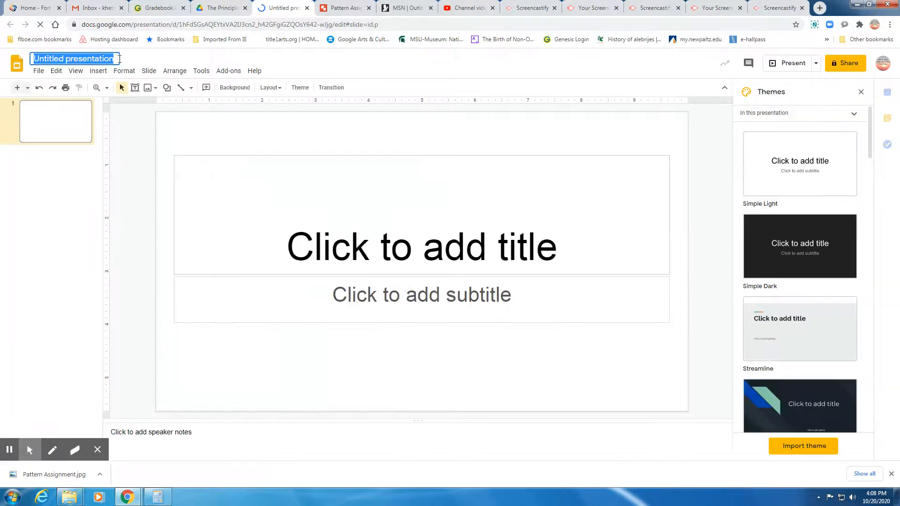